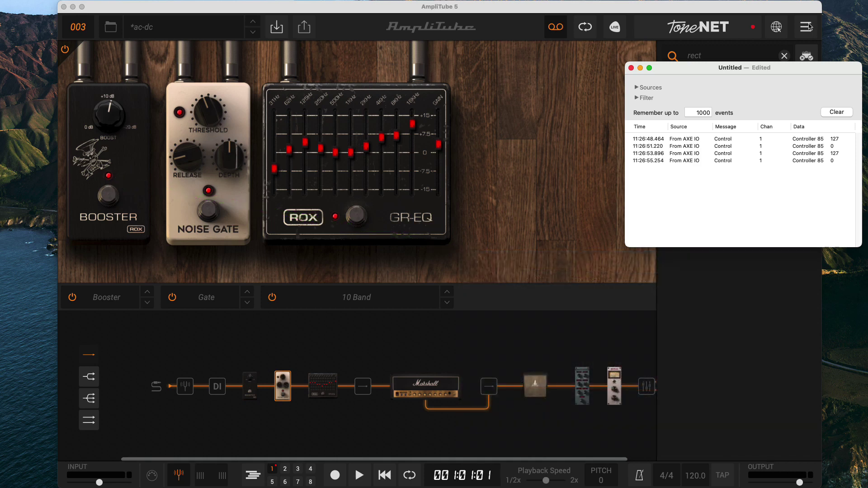
# In the preset's MIDI control change assignments, invert Booster Bypass to Min 100% and Max 0%.
pyautogui.click(808, 27)
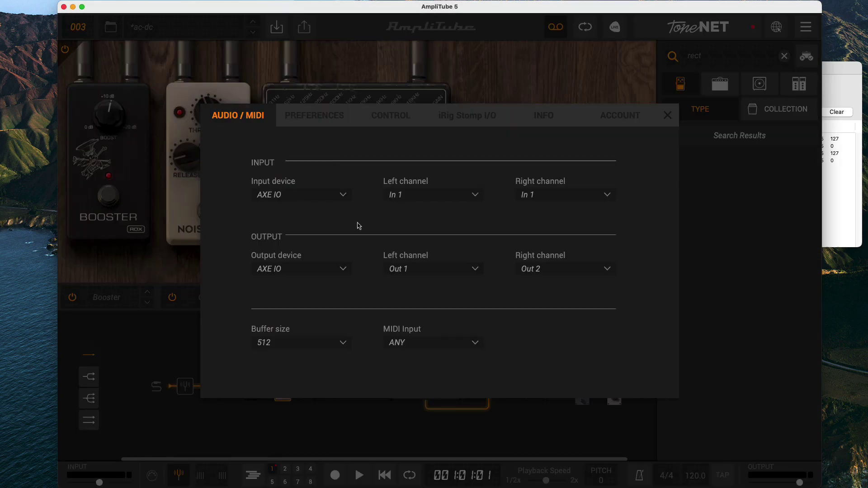
pyautogui.click(381, 119)
pyautogui.click(362, 152)
pyautogui.click(362, 168)
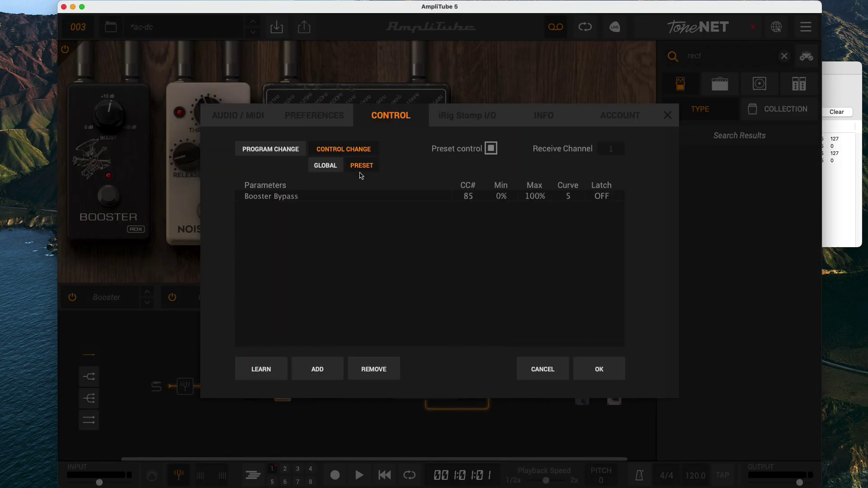
pyautogui.click(332, 196)
pyautogui.moveTo(494, 195); pyautogui.dragTo(763, 174)
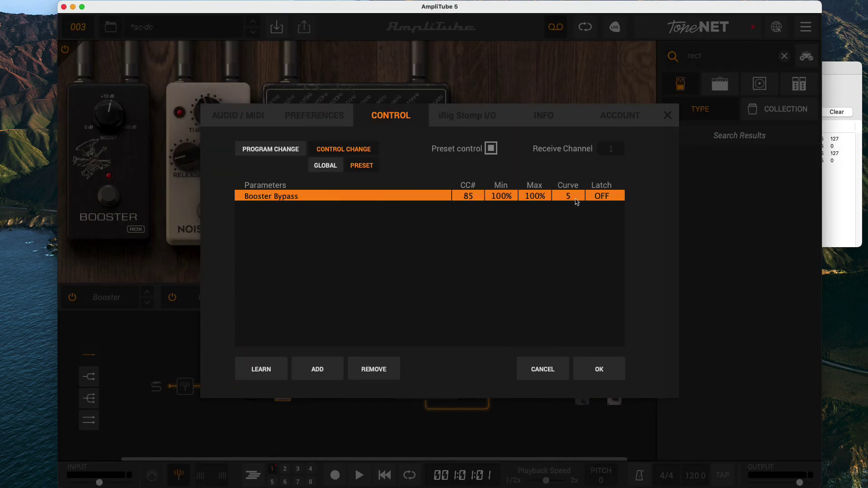
pyautogui.moveTo(549, 199); pyautogui.dragTo(333, 208)
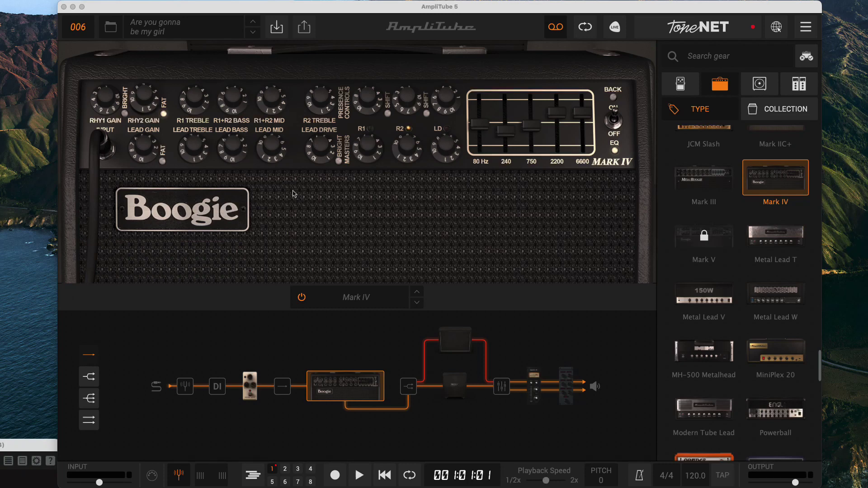
# Bring up the Save Model Preset dialog from the Mark IV amp's options menu.
pyautogui.rightClick(270, 223)
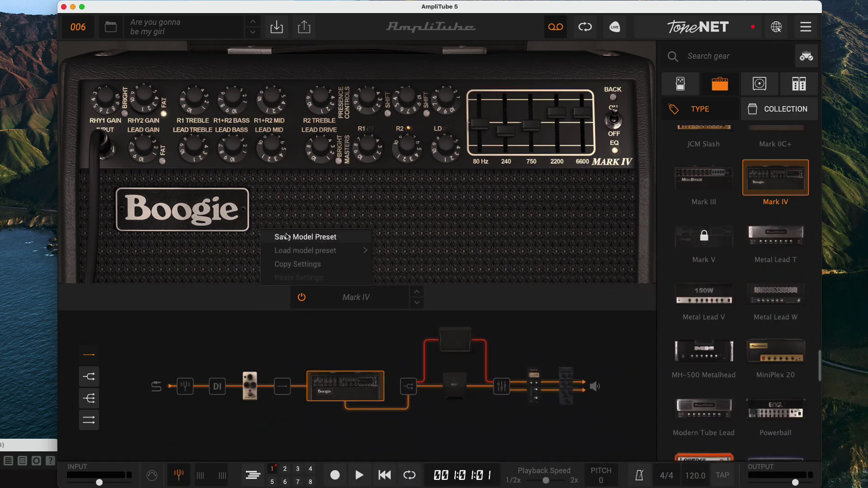
pyautogui.click(286, 237)
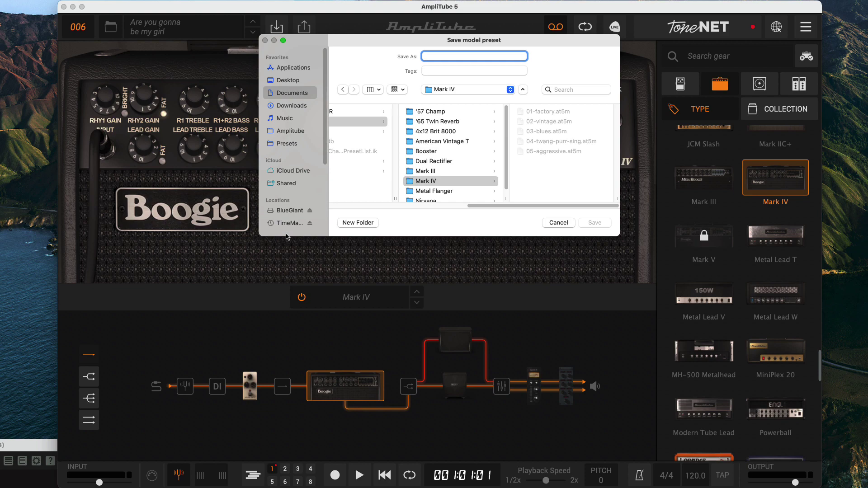
# Save the Mark IV amp settings as model preset 'yt-demo' in the Mark IV folder.
pyautogui.click(466, 93)
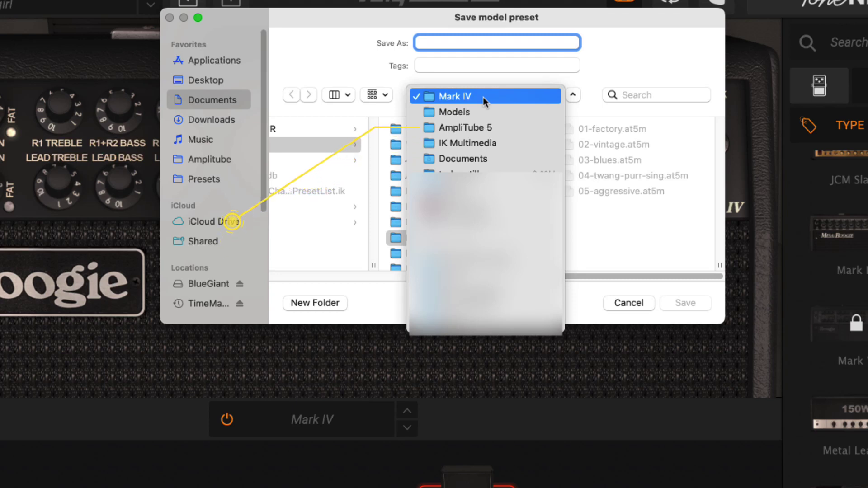
pyautogui.click(483, 97)
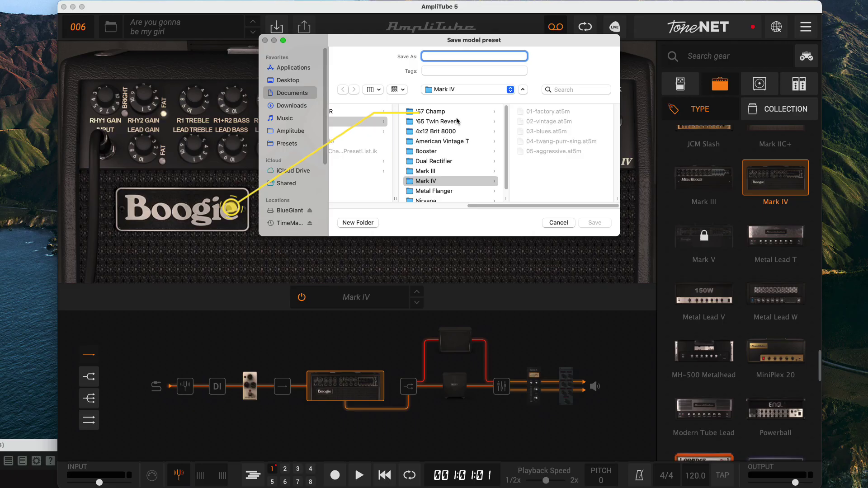
pyautogui.write('yt-demo')
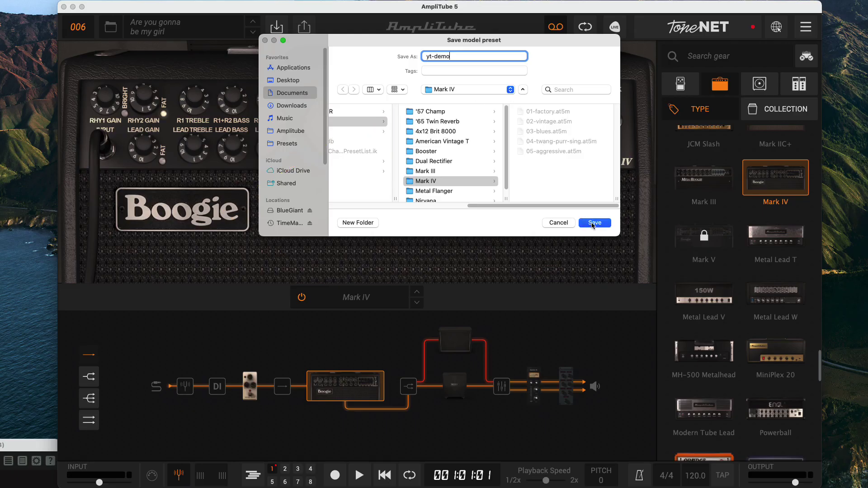
pyautogui.click(594, 223)
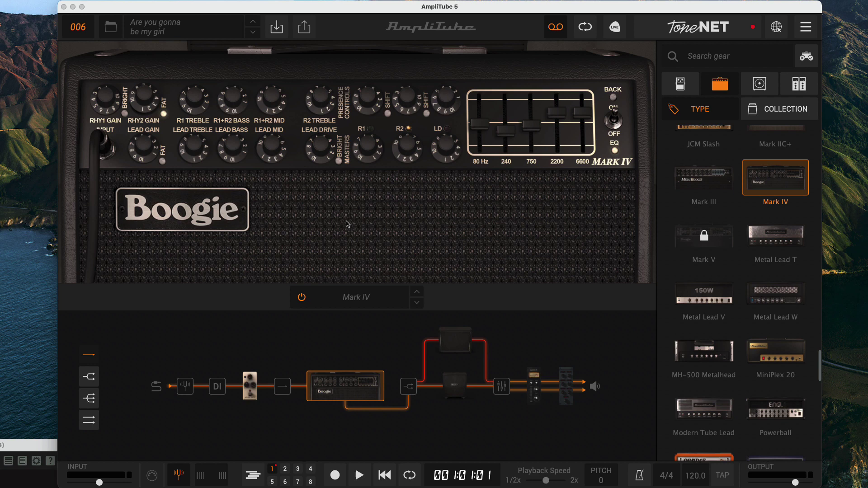
# Load the yt-demo model preset onto the Mark IV amp.
pyautogui.rightClick(312, 212)
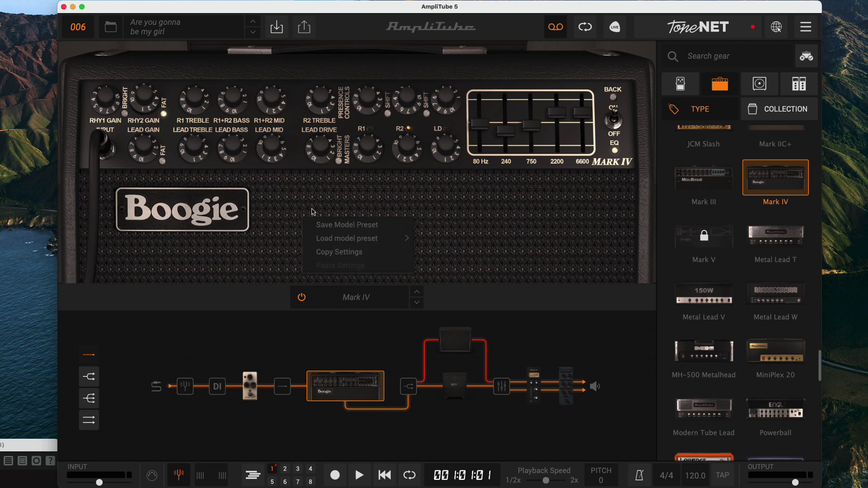
pyautogui.moveTo(352, 238)
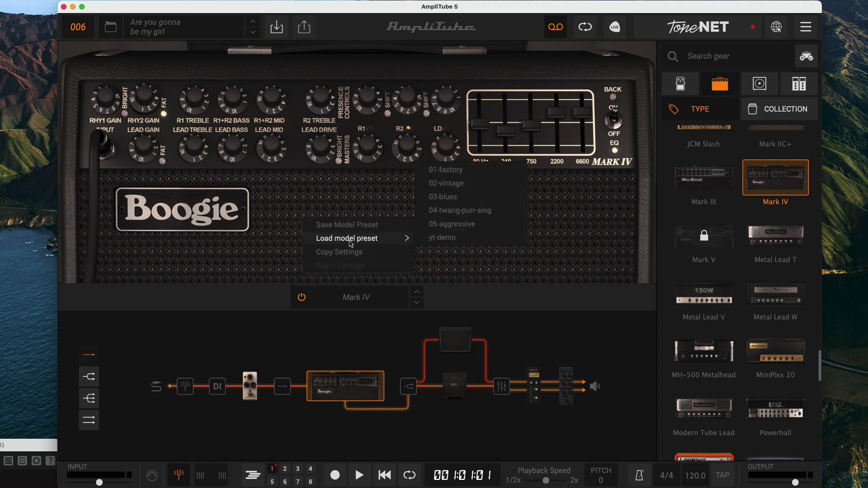
pyautogui.click(431, 240)
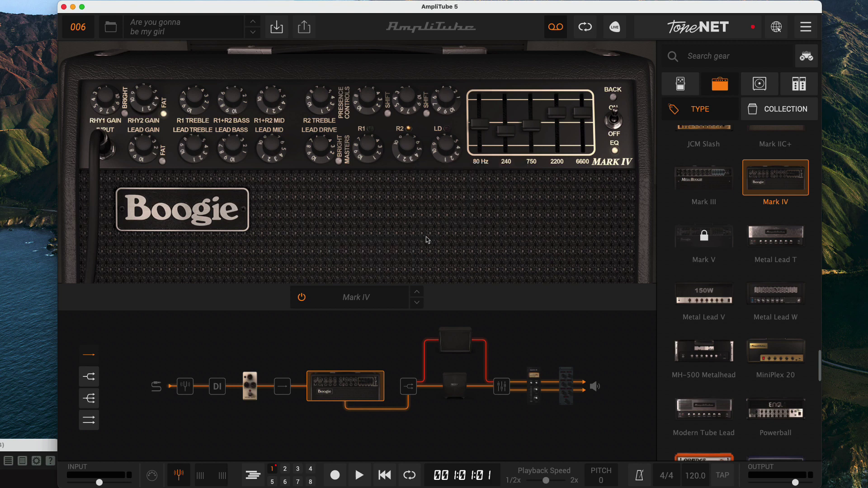
# Copy the Mark IV amp settings and paste them onto the American Vintage T amp.
pyautogui.rightClick(427, 239)
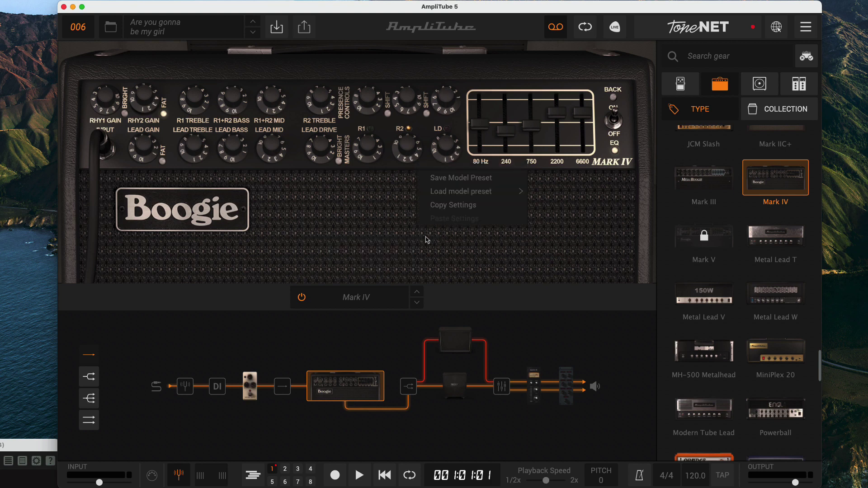
pyautogui.click(449, 207)
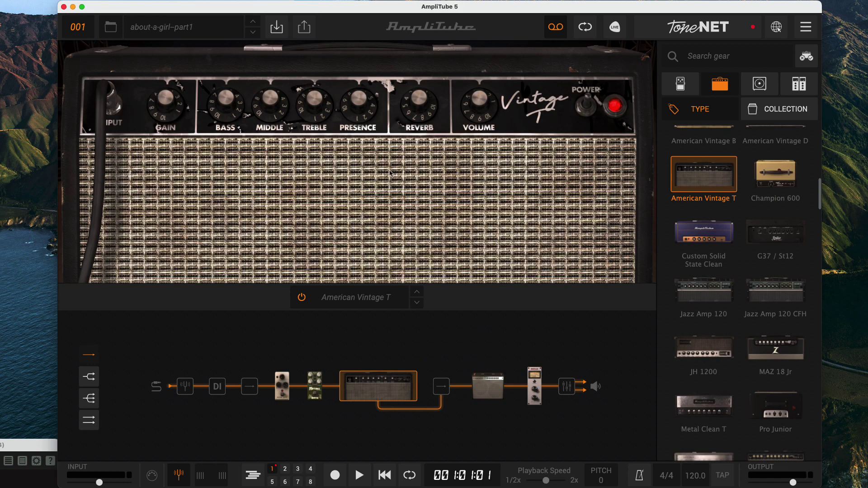
pyautogui.rightClick(290, 204)
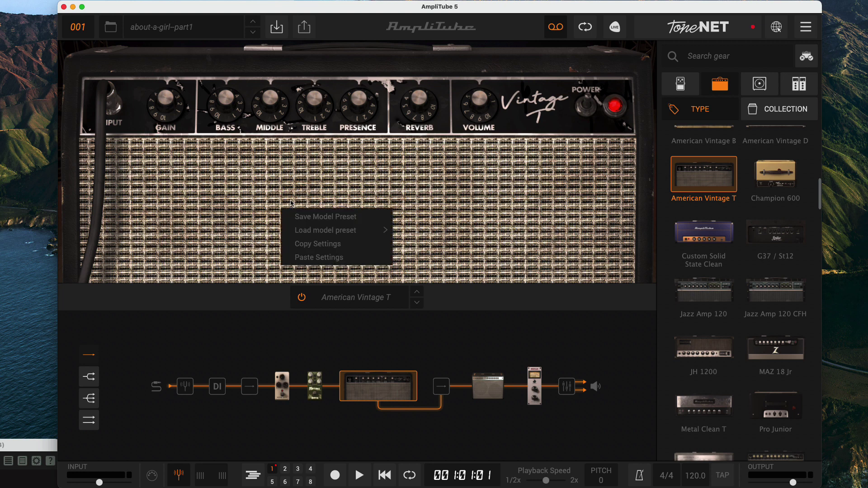
pyautogui.click(327, 258)
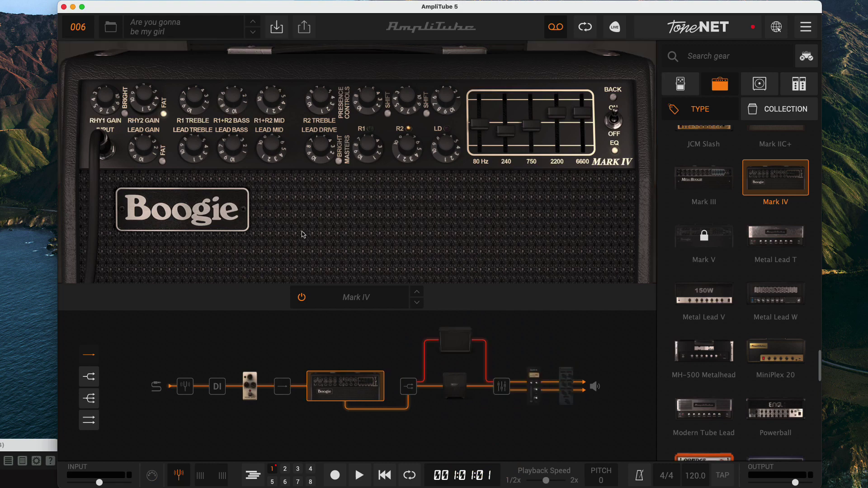
# Copy the Mark IV settings again and paste them onto about-a-girl-part1's amp.
pyautogui.click(456, 382)
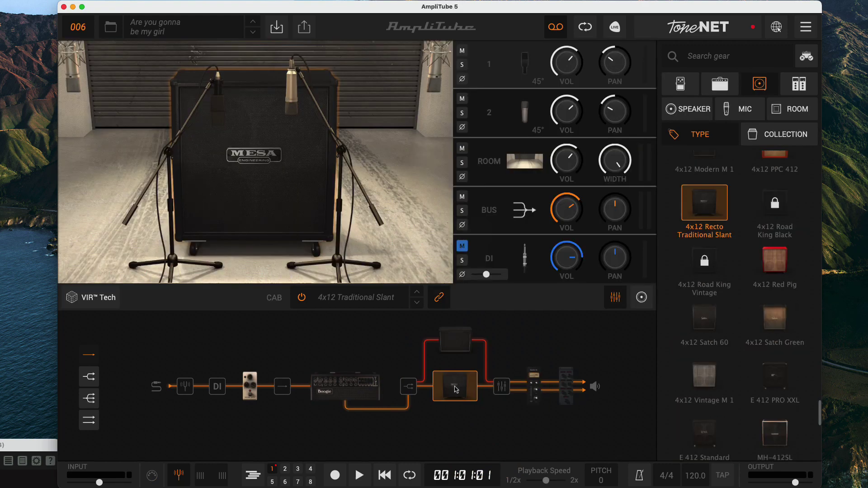
pyautogui.click(353, 395)
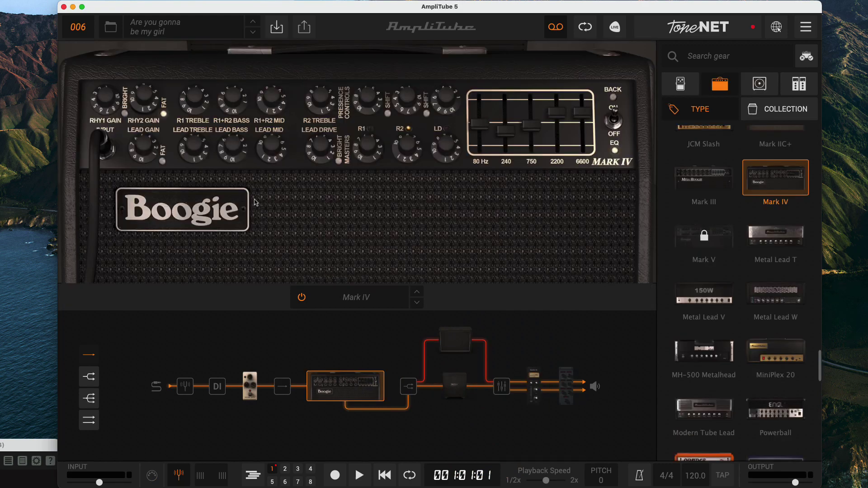
pyautogui.rightClick(254, 201)
pyautogui.click(271, 250)
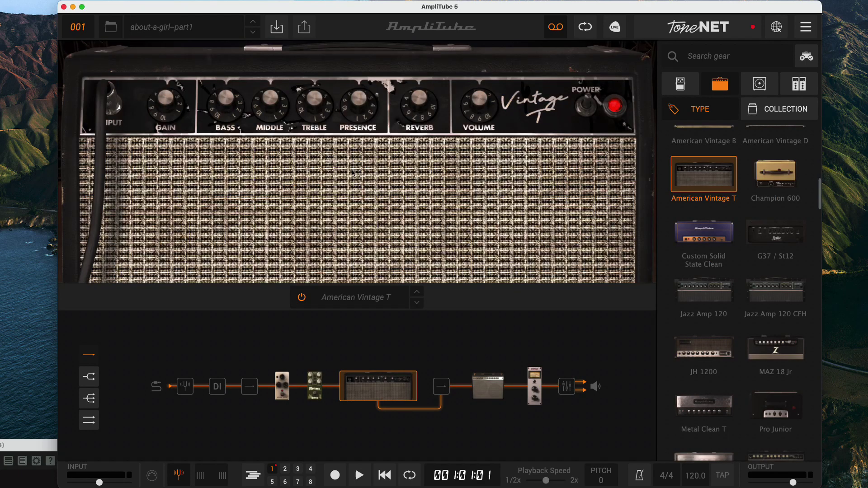
pyautogui.rightClick(353, 173)
pyautogui.click(382, 225)
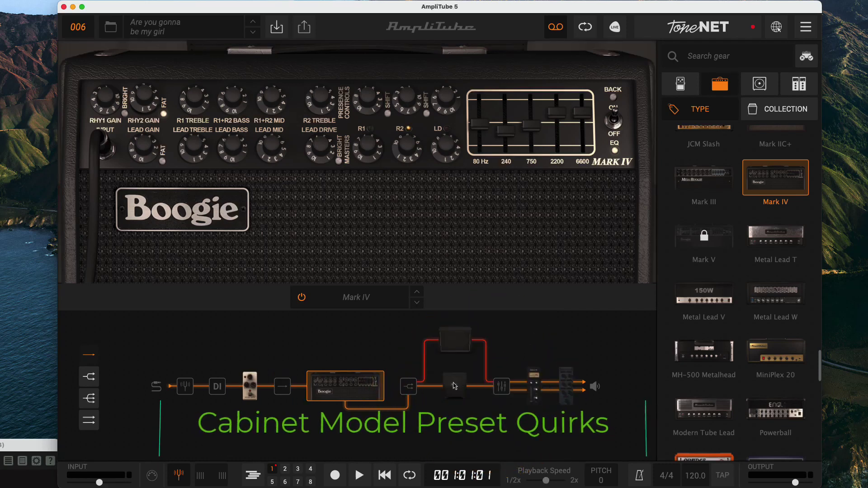
# Reposition both cabinet mics, make mic 1 a Ribbon 121, and fit a Brit Alnico B speaker.
pyautogui.click(454, 386)
pyautogui.moveTo(292, 195); pyautogui.dragTo(298, 192)
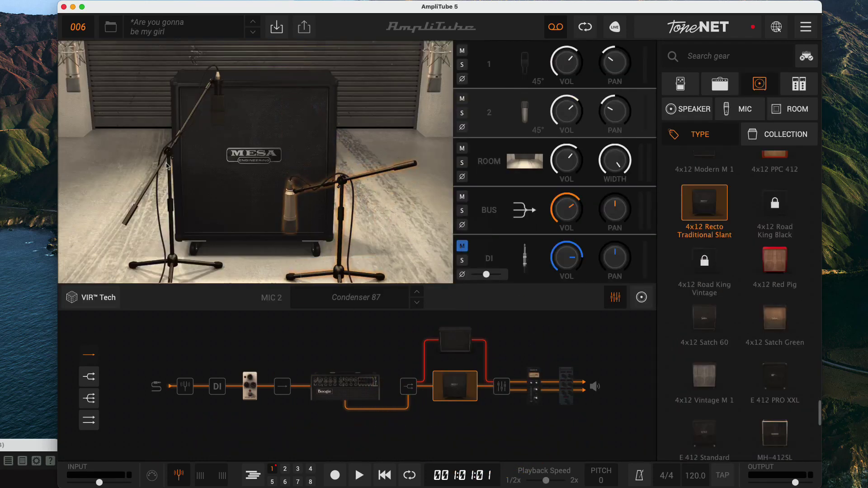
pyautogui.moveTo(167, 166); pyautogui.dragTo(214, 215)
pyautogui.click(743, 113)
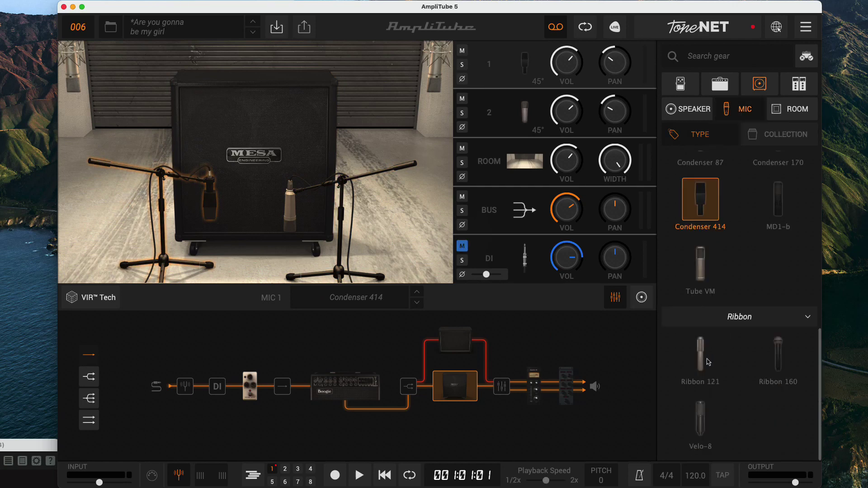
pyautogui.click(701, 358)
pyautogui.scroll(-2, 742, 262)
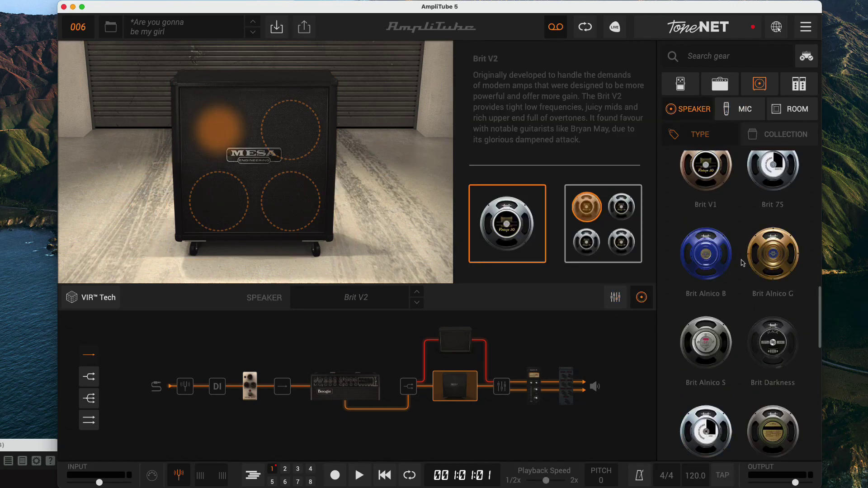
pyautogui.scroll(-1, 742, 263)
pyautogui.moveTo(706, 256); pyautogui.dragTo(481, 228)
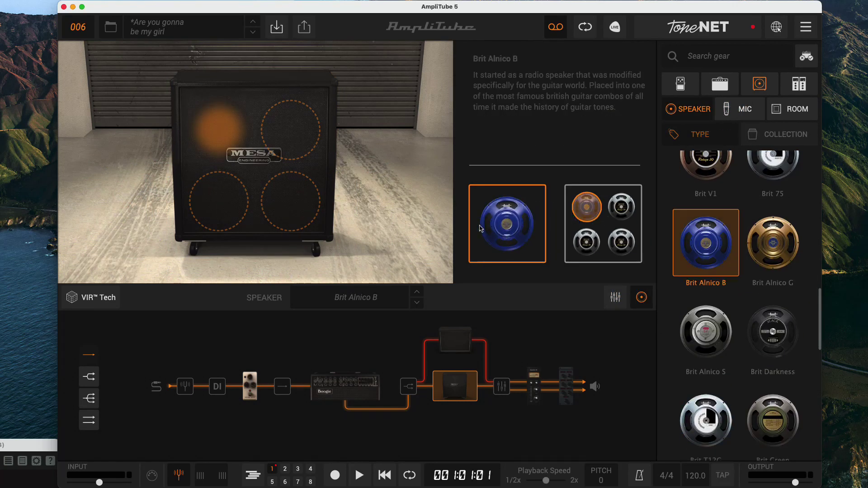
# Rebalance the room mic volumes and pans, with mic 2 panned 82% right.
pyautogui.click(335, 146)
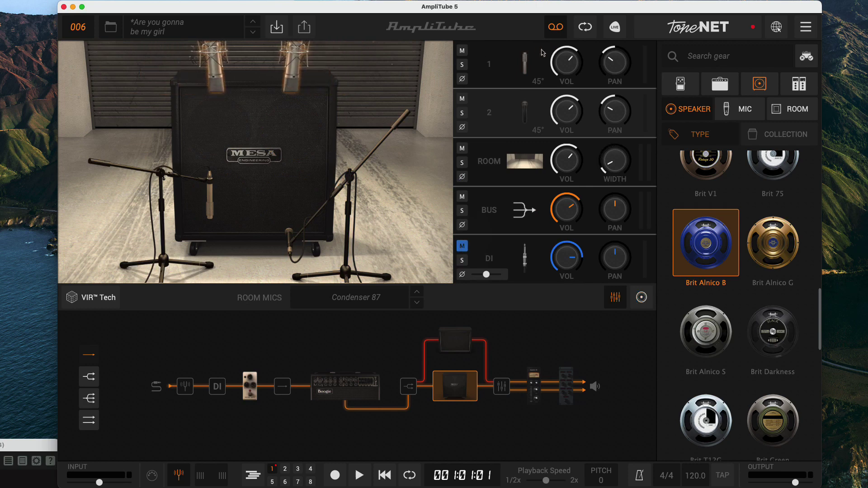
pyautogui.moveTo(567, 62); pyautogui.dragTo(566, 136)
pyautogui.moveTo(615, 62); pyautogui.dragTo(615, 136)
pyautogui.moveTo(566, 111); pyautogui.dragTo(566, 45)
pyautogui.moveTo(615, 111); pyautogui.dragTo(638, 11)
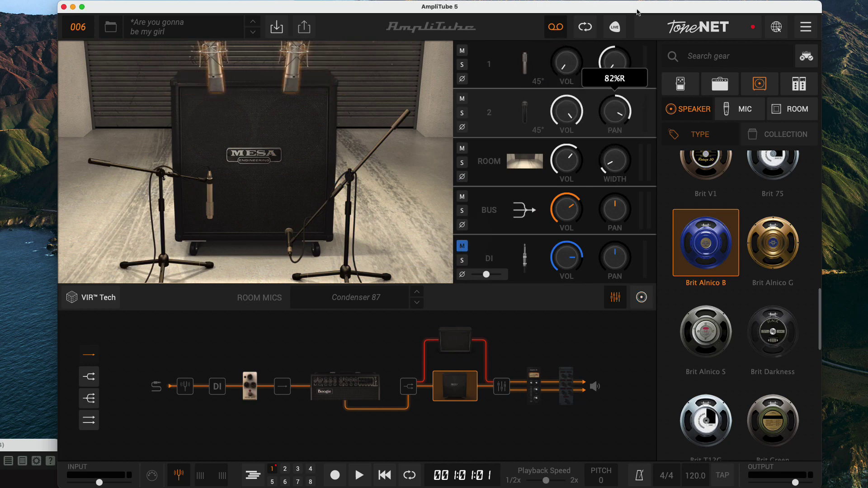
pyautogui.click(249, 155)
# Save the customised 4x12 Traditional Slant cabinet as model preset 'yt-demo2'.
pyautogui.rightClick(249, 155)
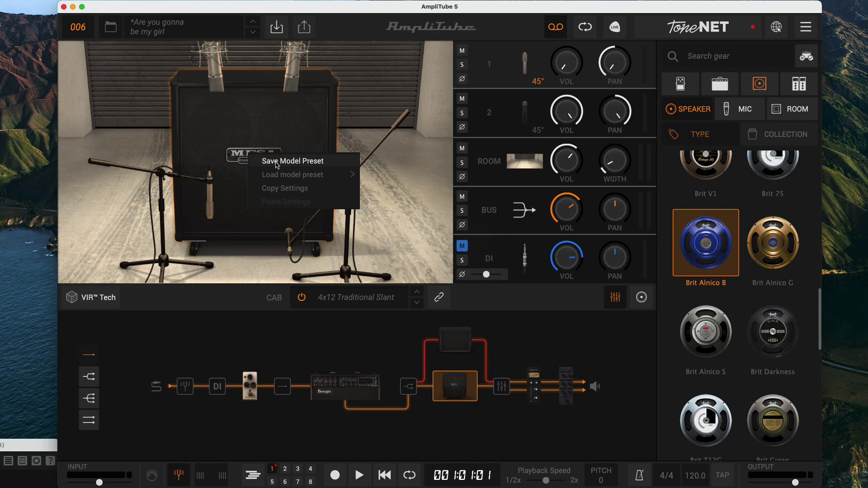
pyautogui.click(277, 162)
pyautogui.write('jt-default')
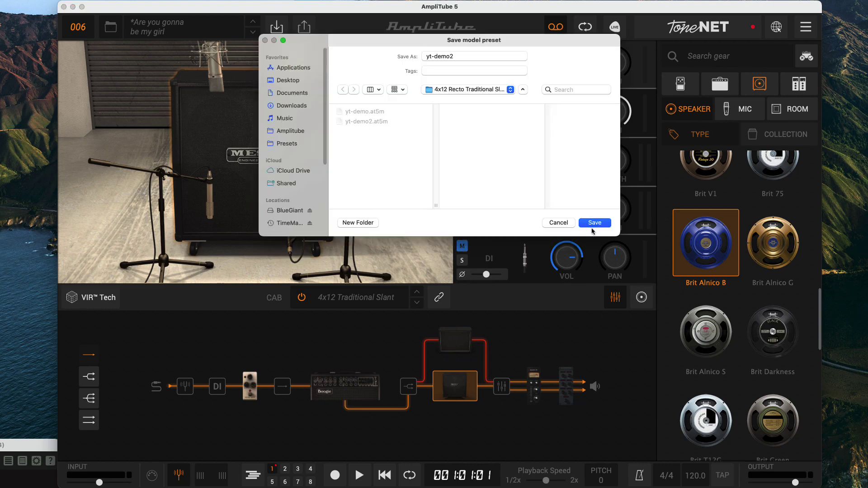
pyautogui.press('Return')
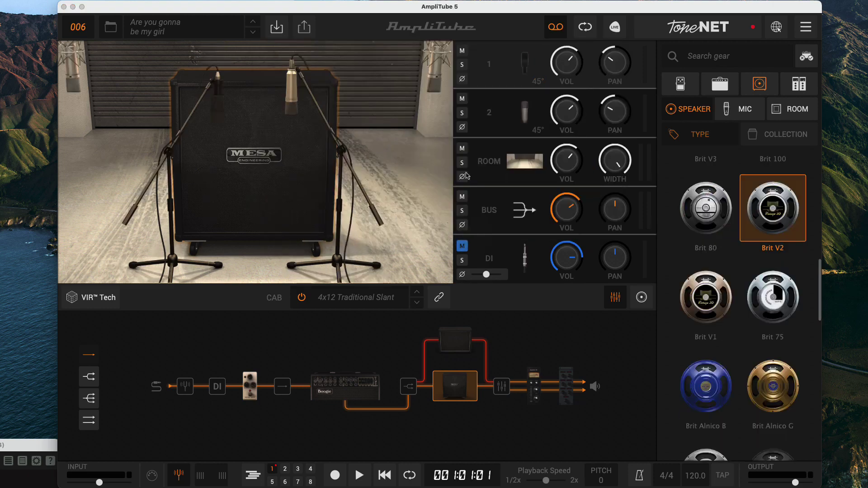
# Load the yt-demo2 cabinet preset to restore the Brit Alnico B speaker and moved mics.
pyautogui.rightClick(207, 178)
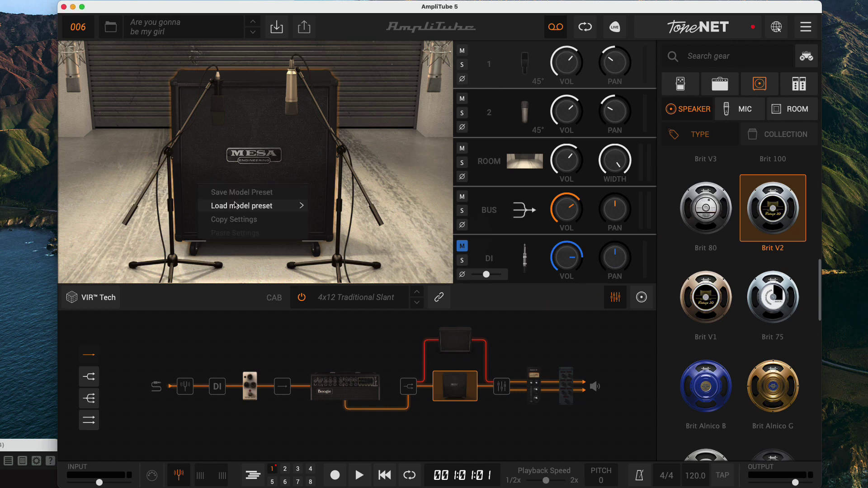
pyautogui.moveTo(301, 207)
pyautogui.click(335, 206)
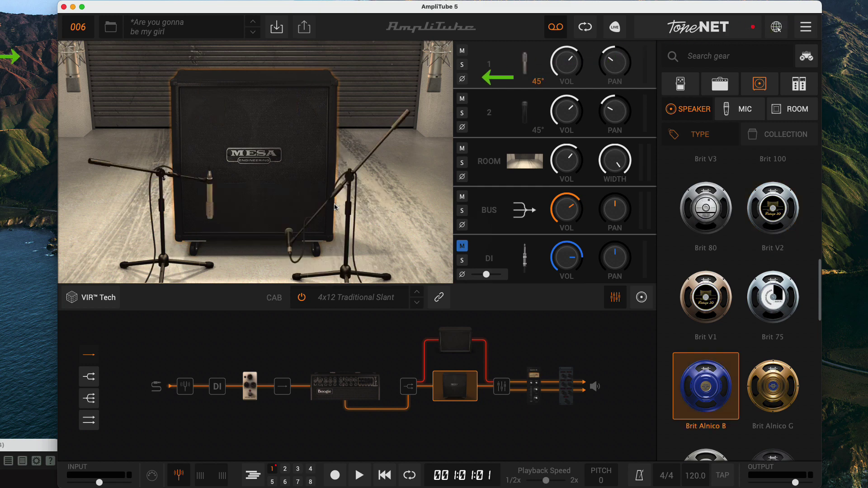